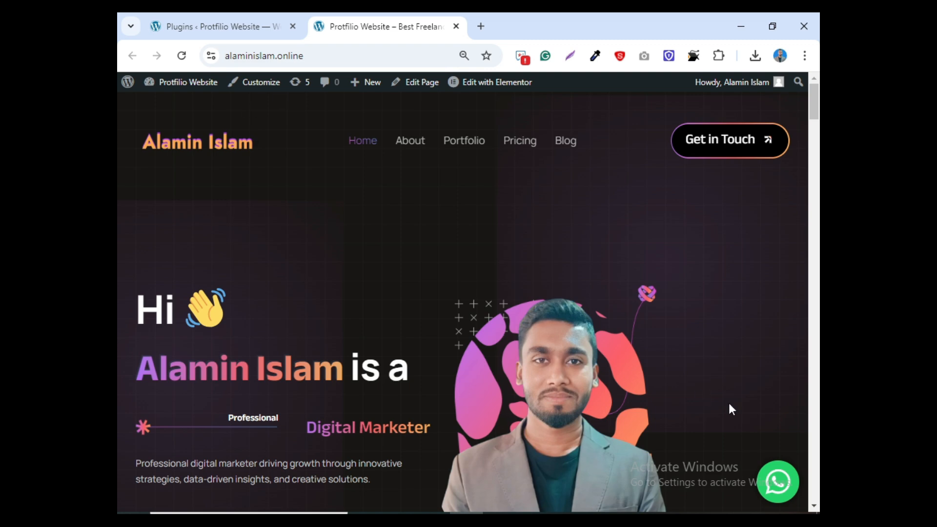
# - Switch from the live portfolio site back to the WordPress Installed Plugins page
pyautogui.click(232, 13)
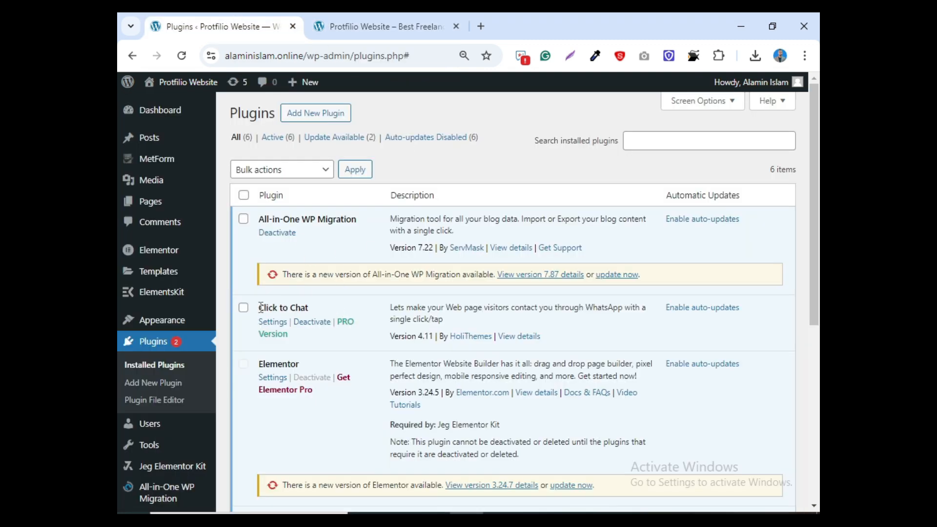
# - Deactivate Click to Chat, then remove it with the Delete bulk action and confirm
pyautogui.click(314, 326)
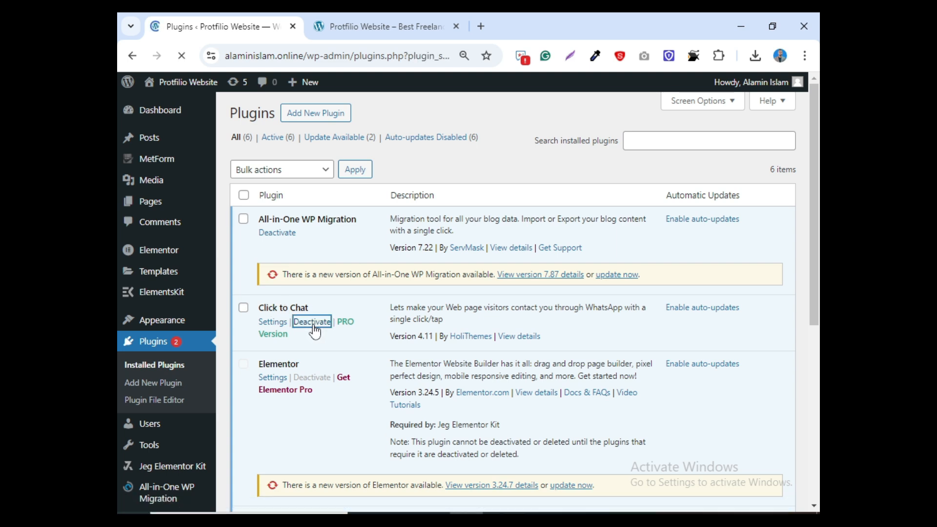
pyautogui.click(243, 367)
pyautogui.click(277, 232)
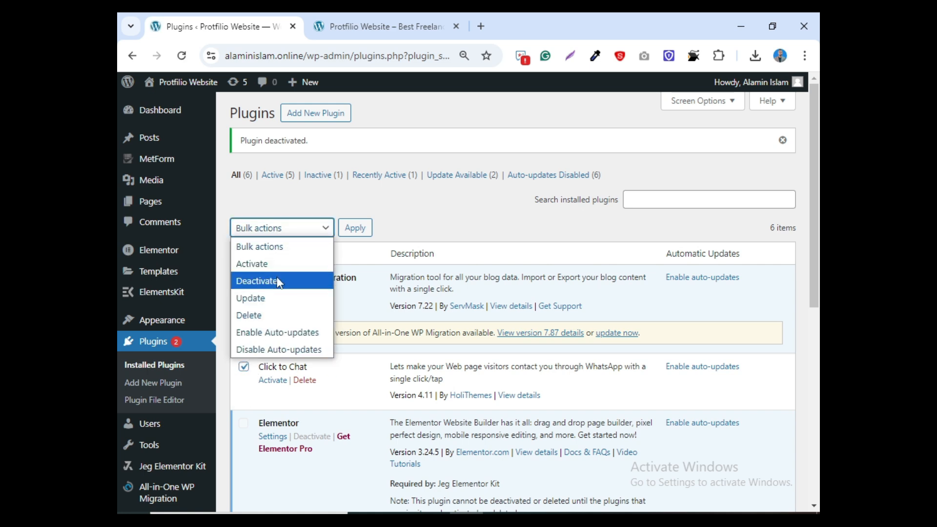
pyautogui.click(272, 314)
pyautogui.click(348, 232)
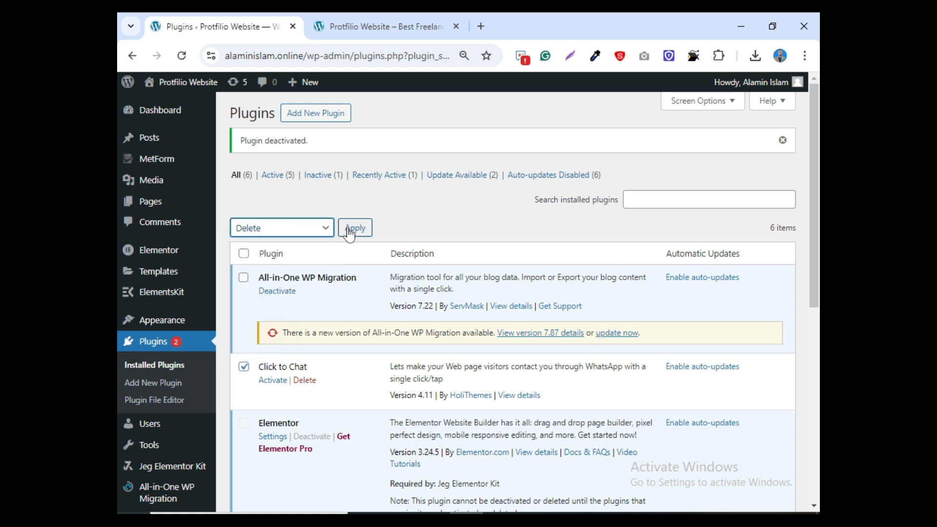
pyautogui.click(529, 156)
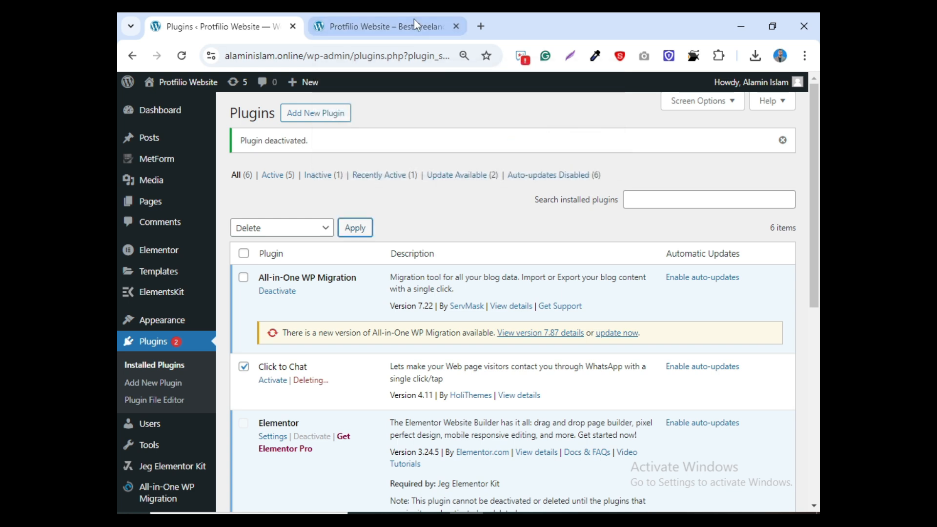
# - Reload the live portfolio site to confirm the WhatsApp button is gone, then return to Plugins
pyautogui.click(409, 18)
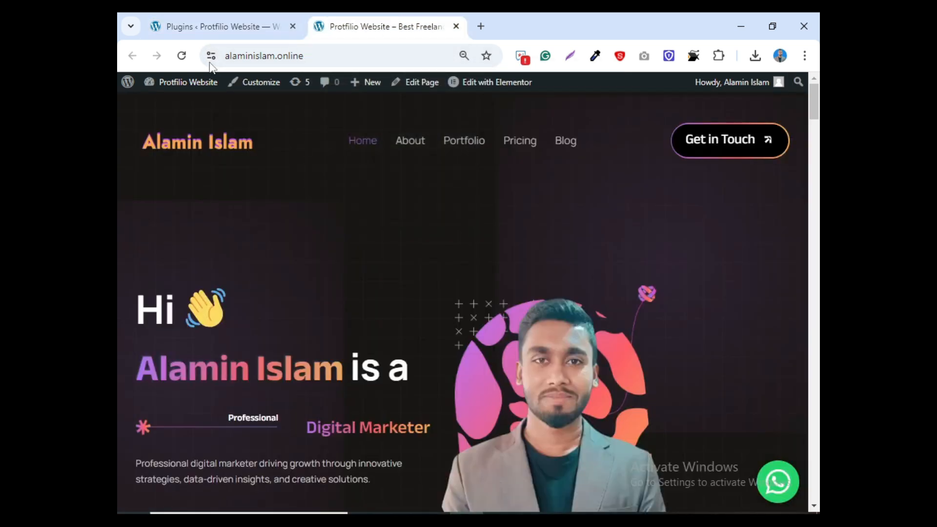
pyautogui.click(188, 60)
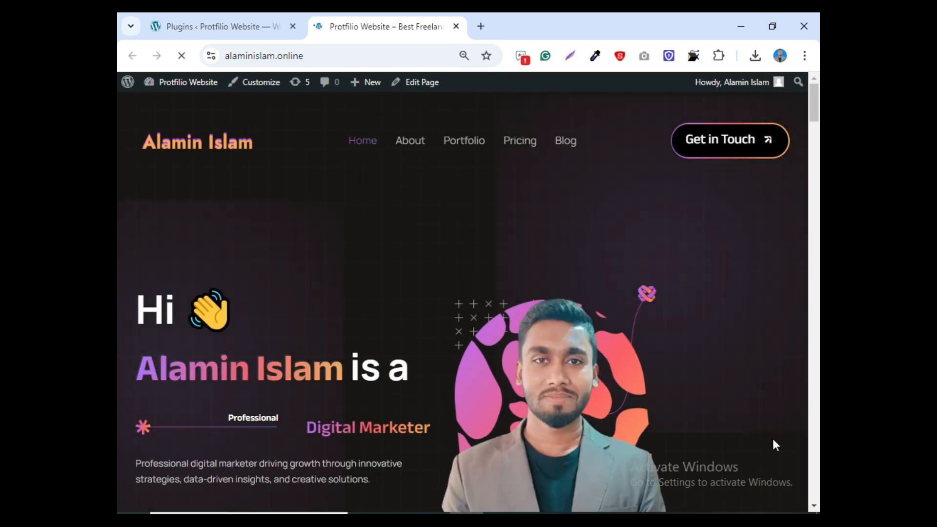
pyautogui.click(229, 20)
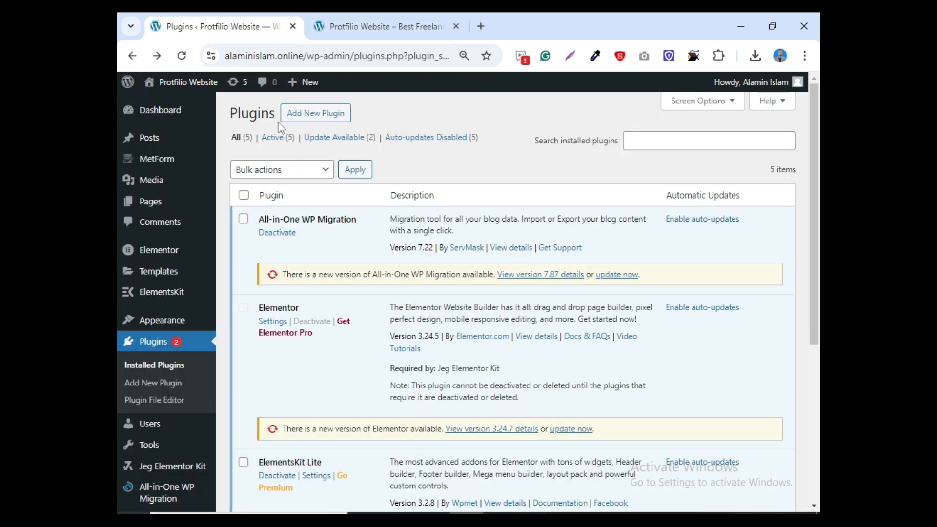
# - On the Add Plugins page, search the directory for 'click to chat'
pyautogui.click(324, 117)
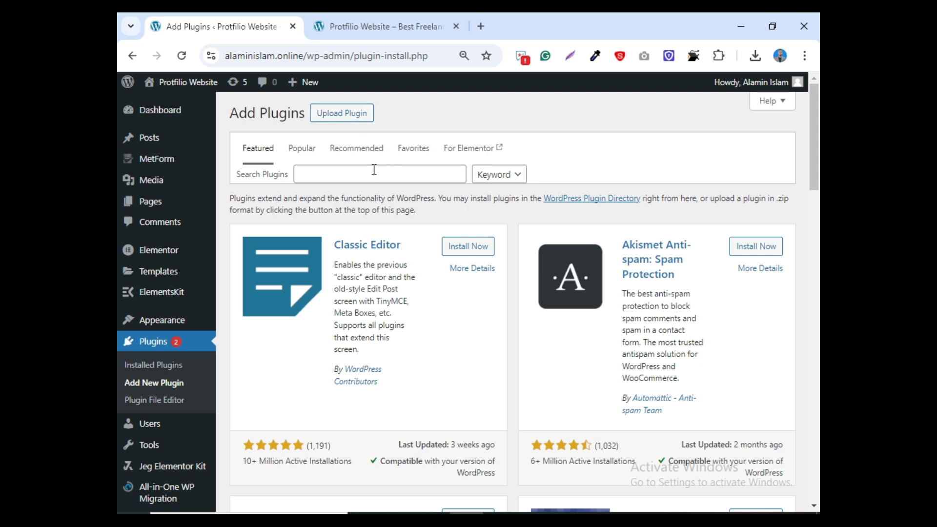
pyautogui.click(349, 172)
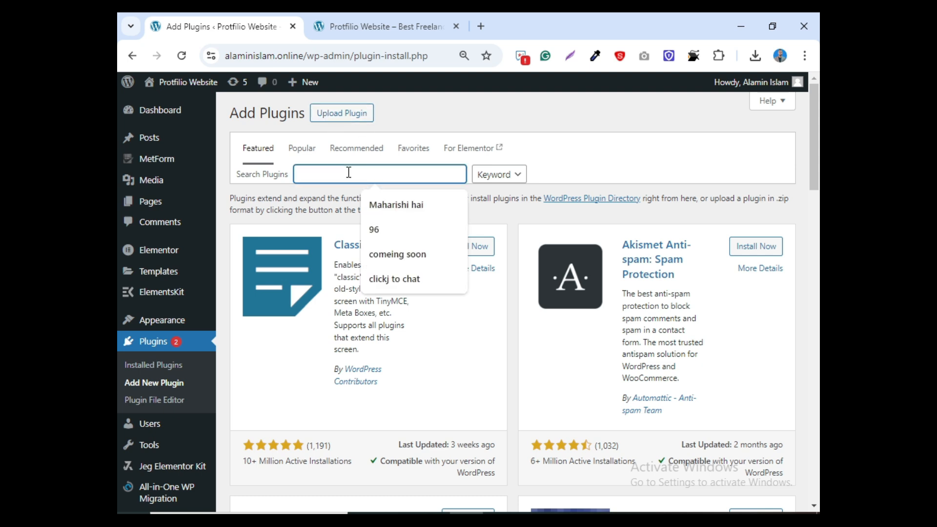
pyautogui.write('clic')
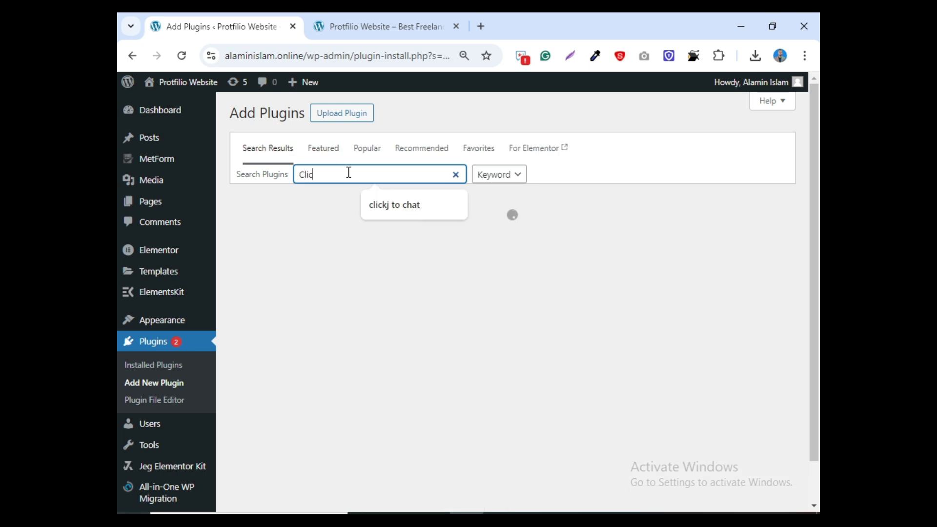
pyautogui.write('k to cha')
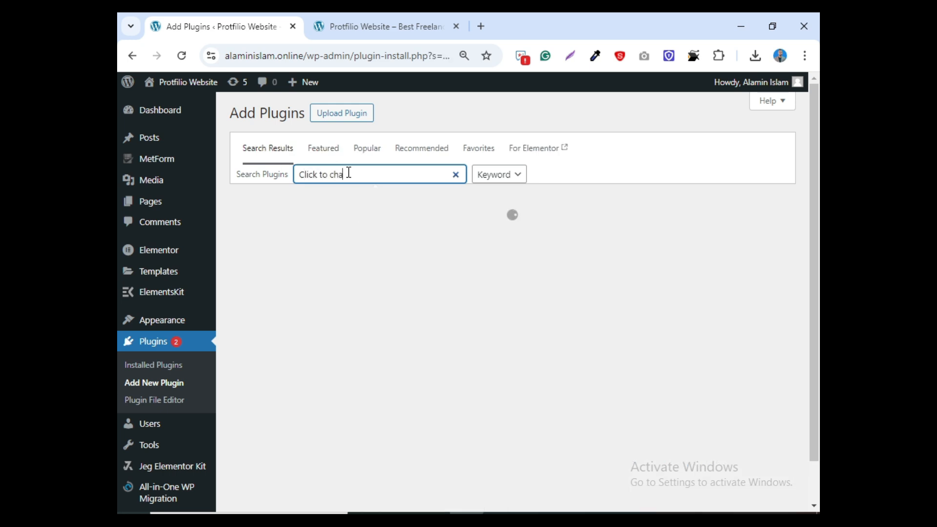
pyautogui.write('t')
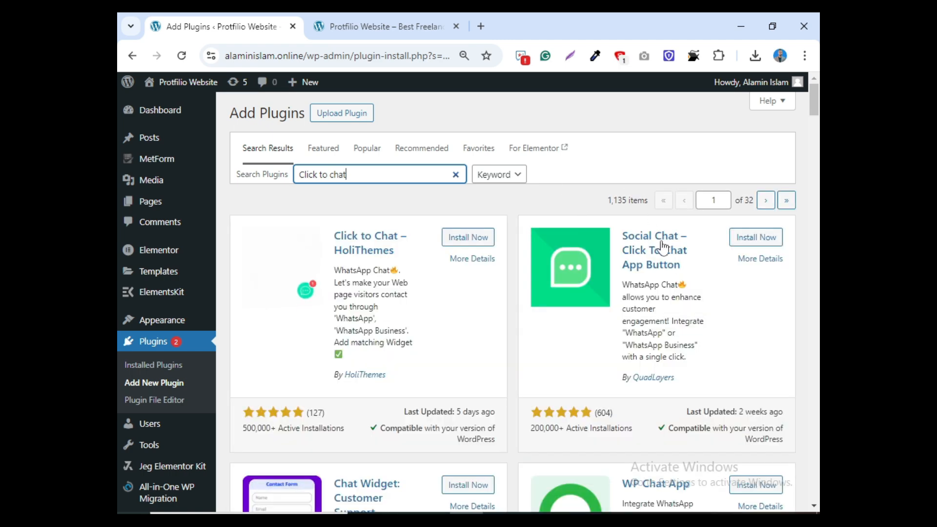
# - Install the Click to Chat – HoliThemes plugin from the search results and activate it
pyautogui.scroll(-3, 655, 247)
pyautogui.scroll(3, 659, 362)
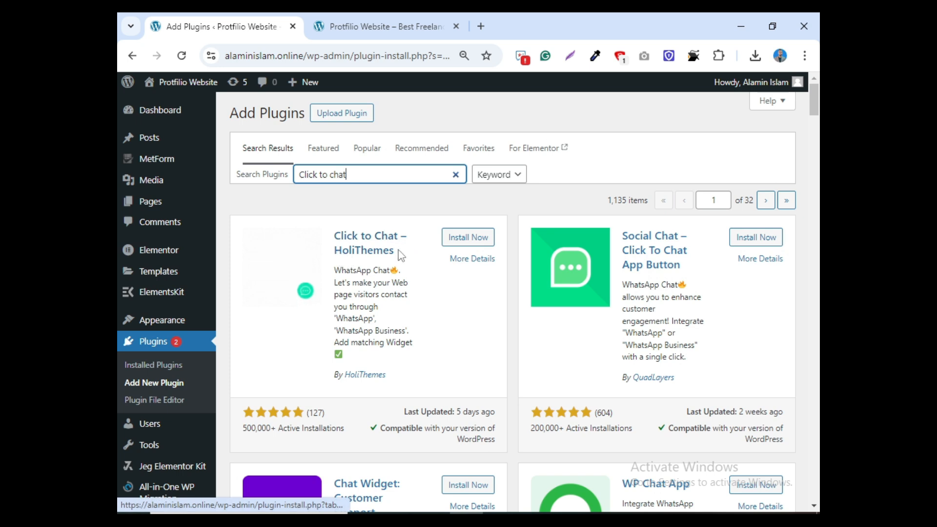
pyautogui.moveTo(387, 376); pyautogui.dragTo(339, 376)
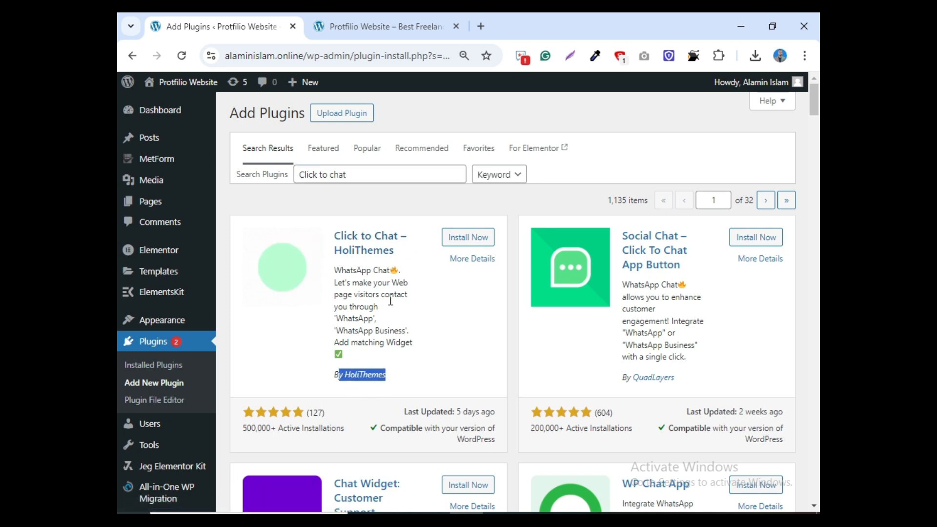
pyautogui.click(459, 238)
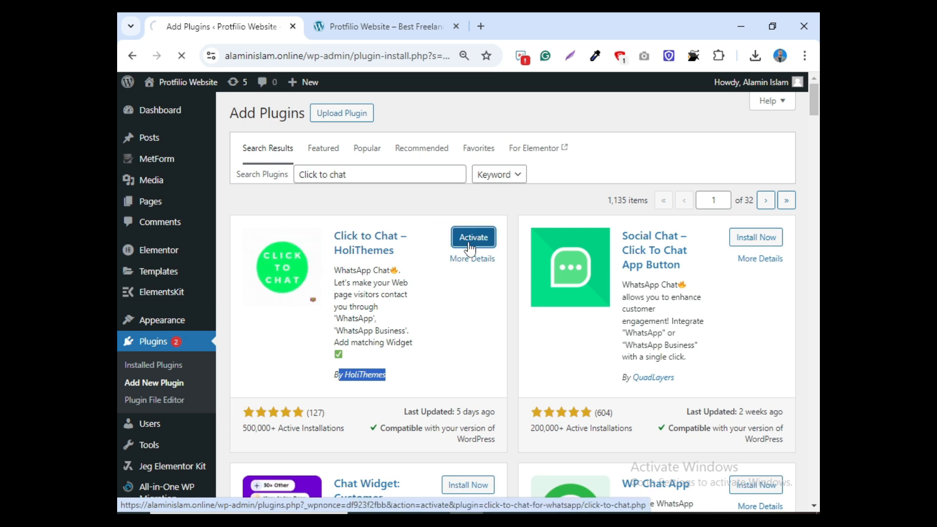
pyautogui.click(473, 241)
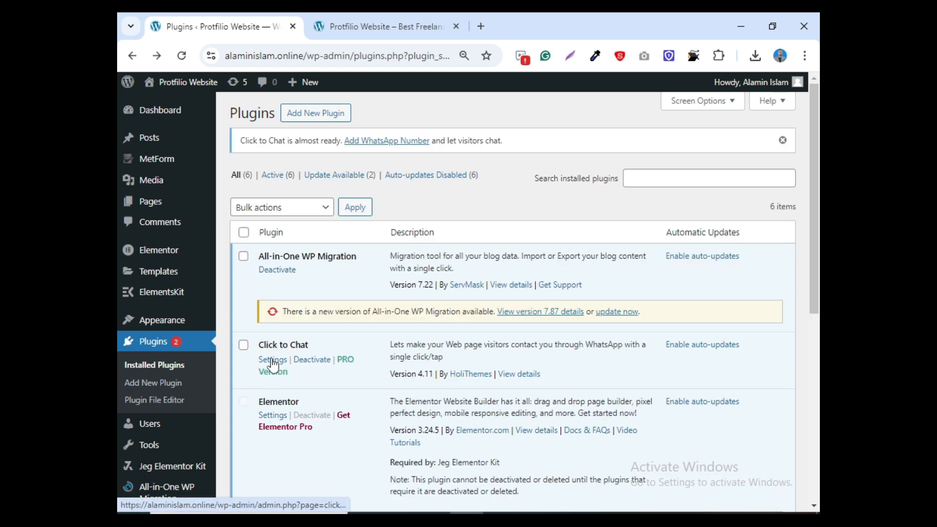
# - In the Click to Chat settings, enter the WhatsApp phone number
pyautogui.click(272, 361)
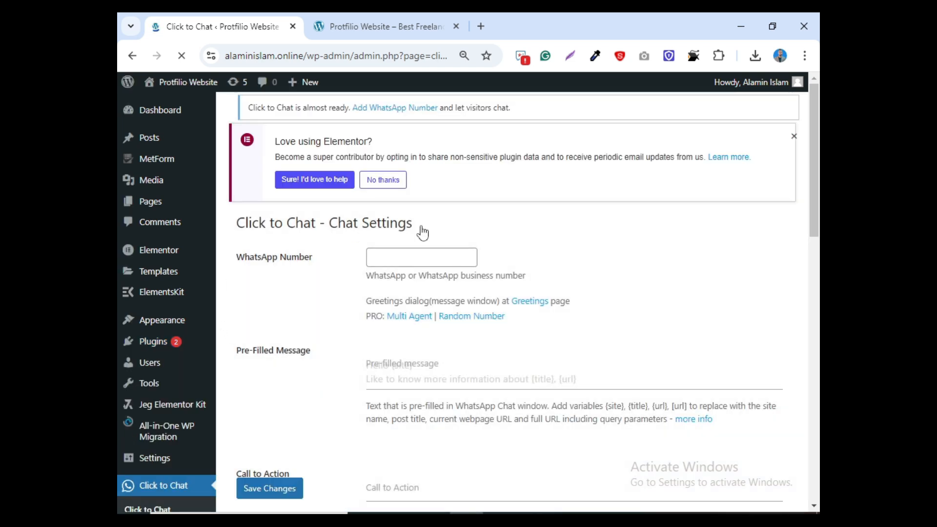
pyautogui.click(423, 269)
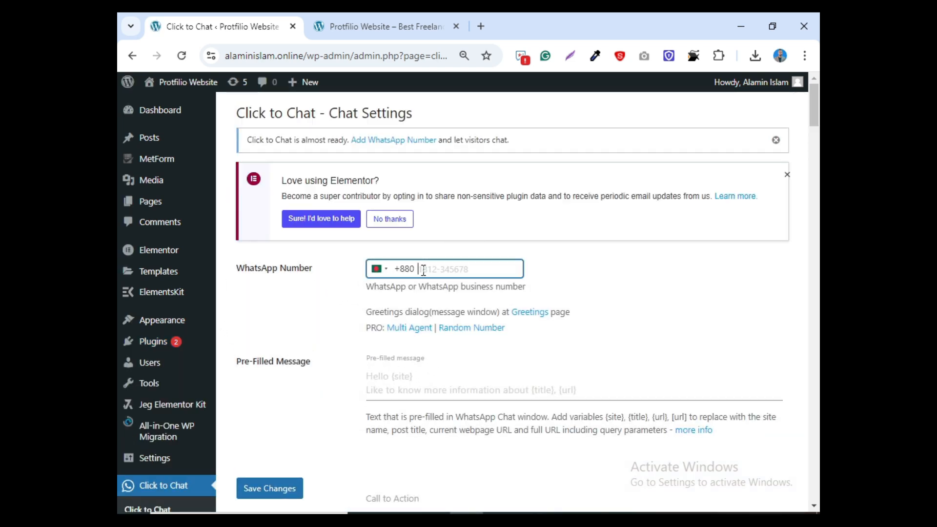
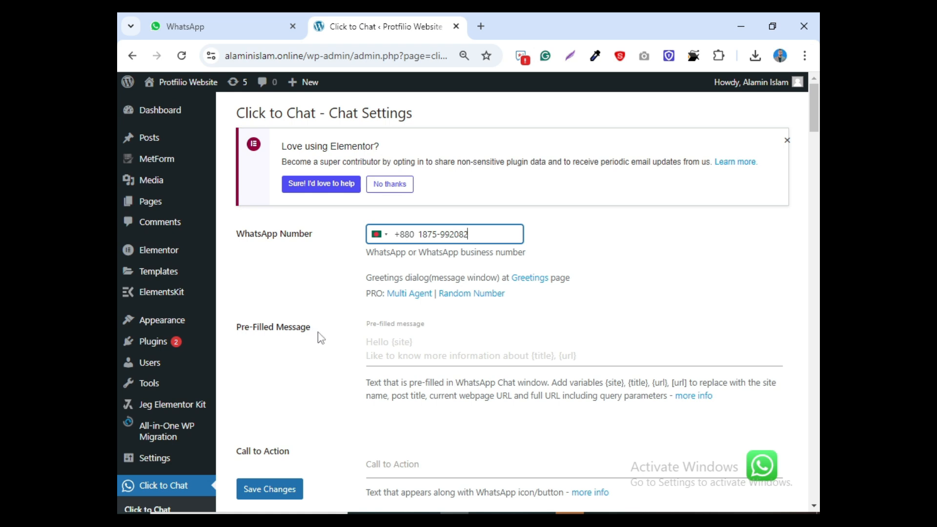
# - Paste 'Hello / I want to take your service' as the pre-filled message
pyautogui.click(491, 353)
pyautogui.press('super+v')
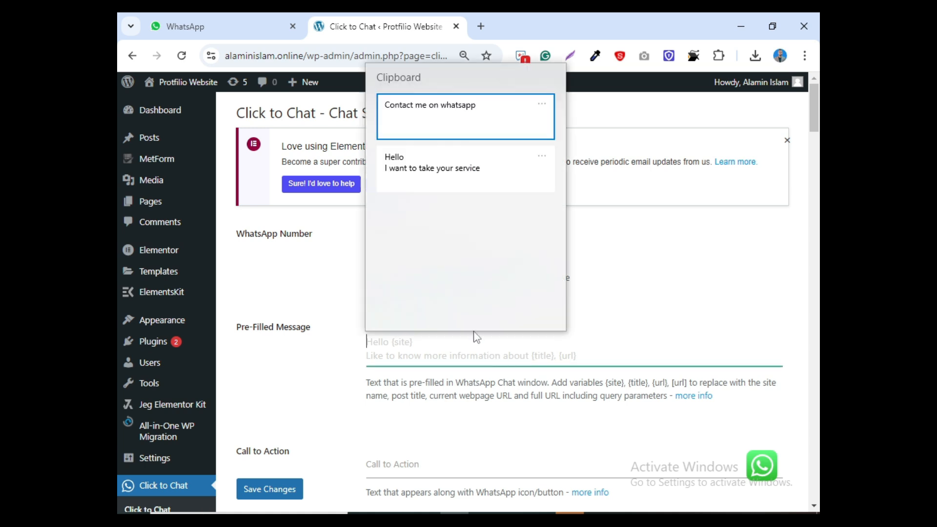
pyautogui.click(437, 177)
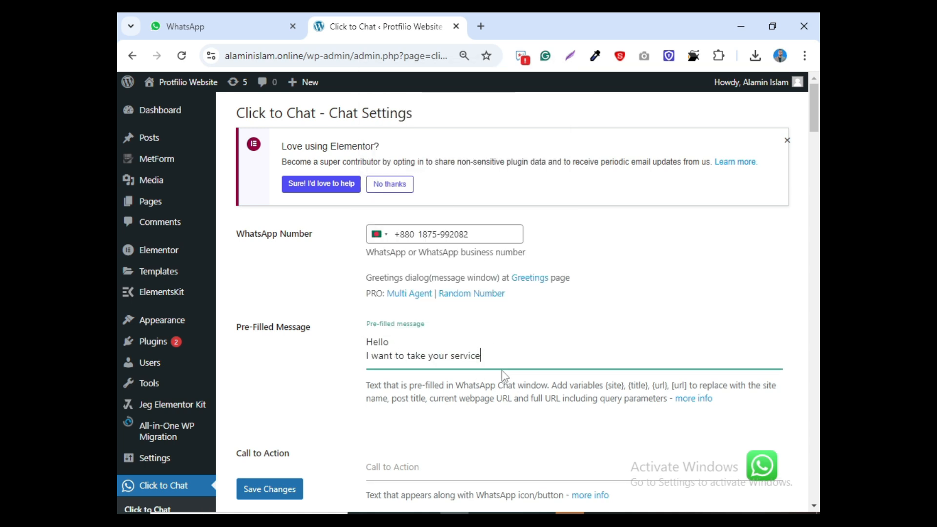
pyautogui.moveTo(500, 355); pyautogui.dragTo(433, 362)
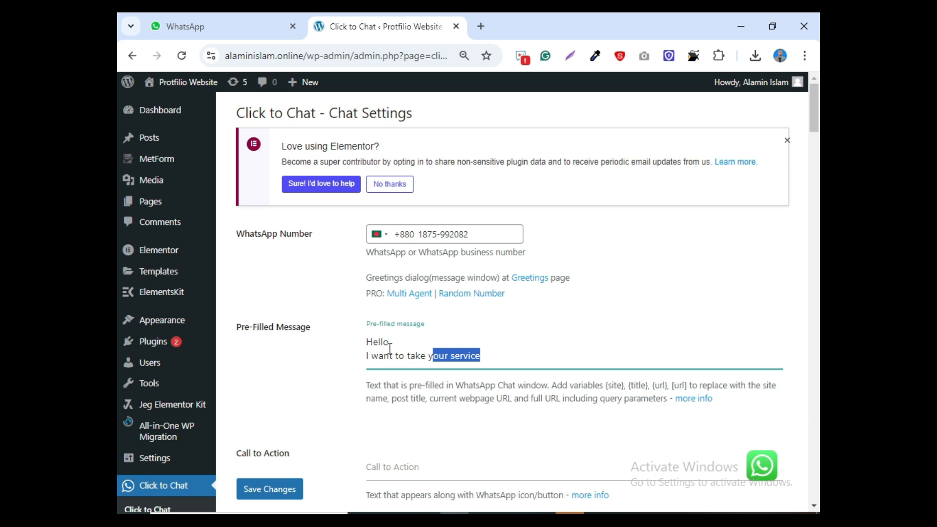
pyautogui.click(492, 361)
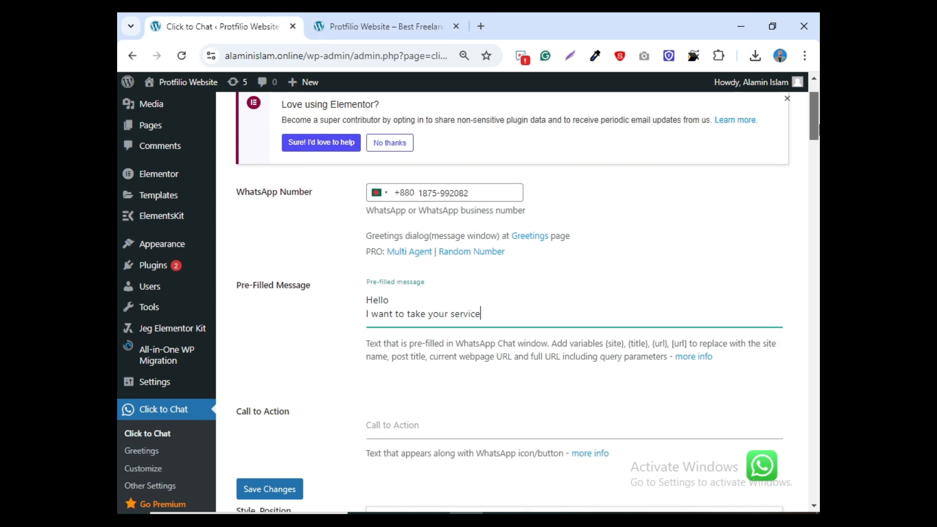
pyautogui.scroll(-4, 344, 229)
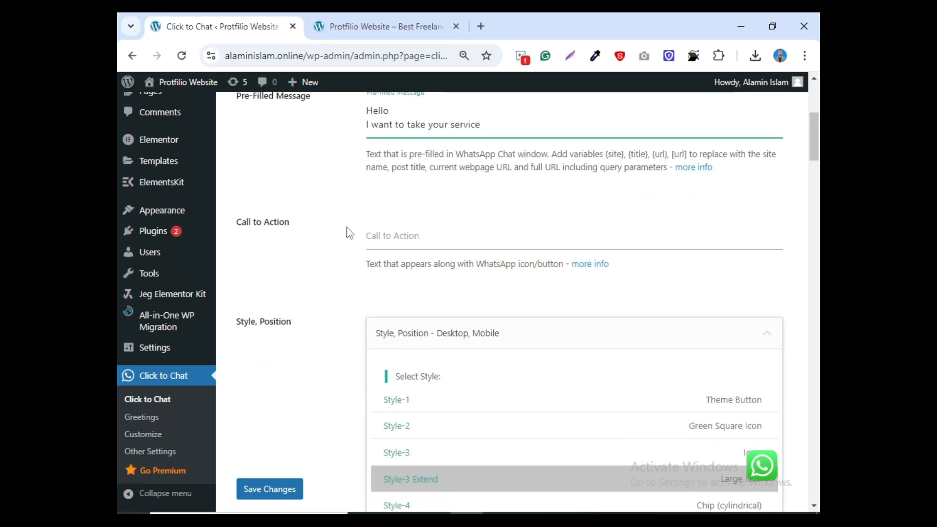
# - Set the call to action text to 'Contact me on whatsapp'
pyautogui.click(387, 235)
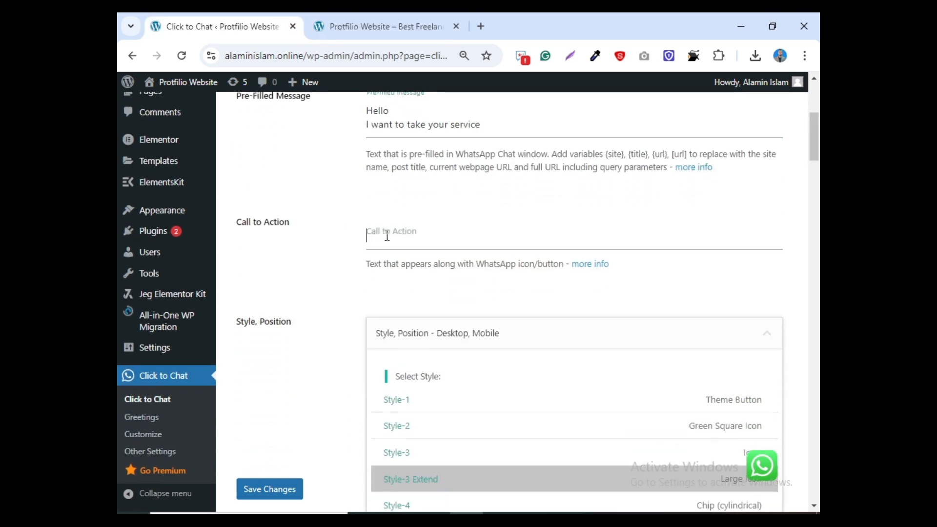
pyautogui.press('super+v')
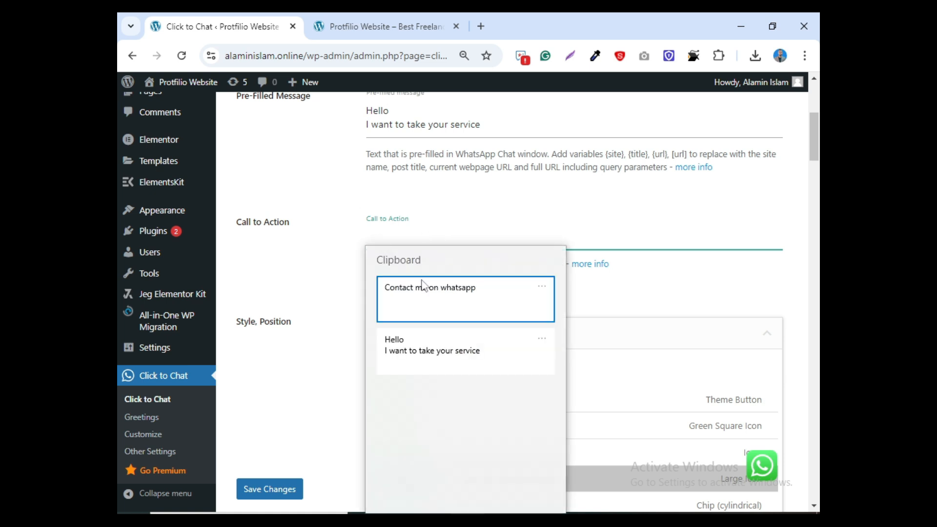
pyautogui.click(426, 293)
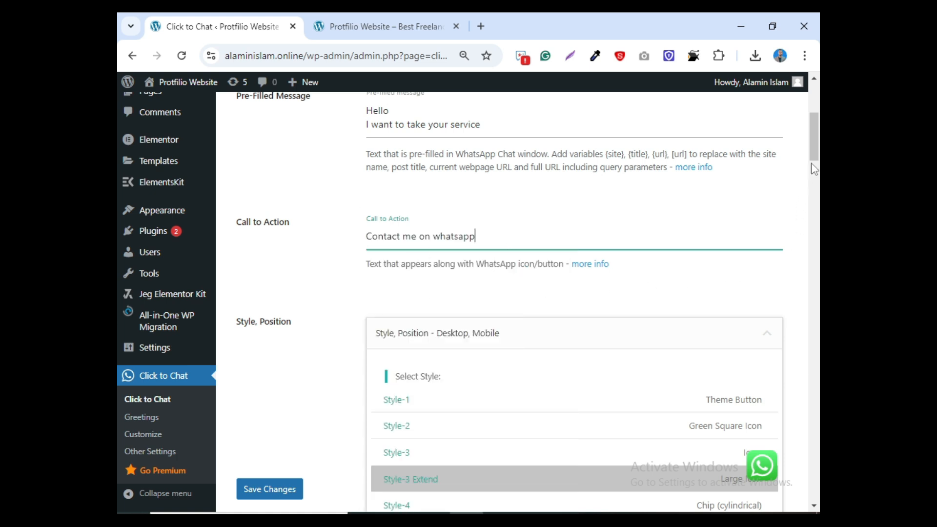
# - Try several button styles and settle on Style-3 Extend (Large Icon)
pyautogui.scroll(-3, 815, 155)
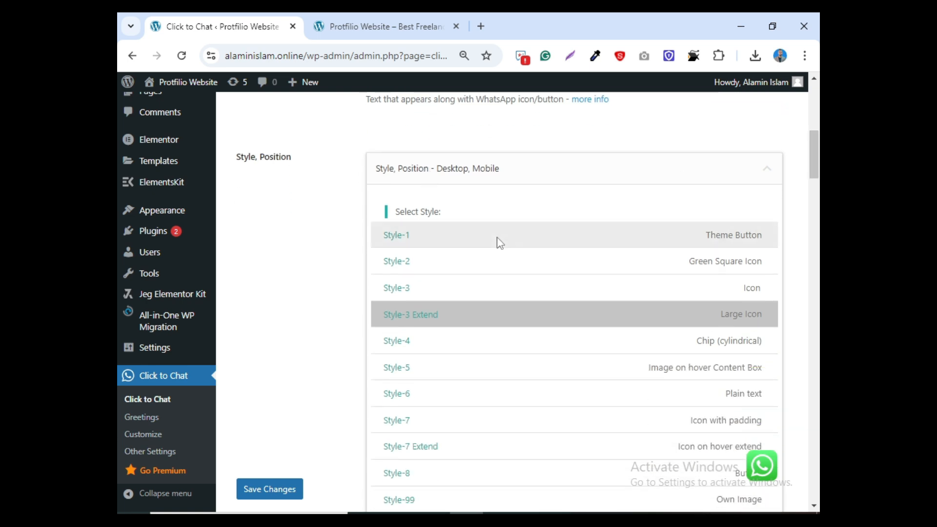
pyautogui.click(429, 239)
pyautogui.click(431, 267)
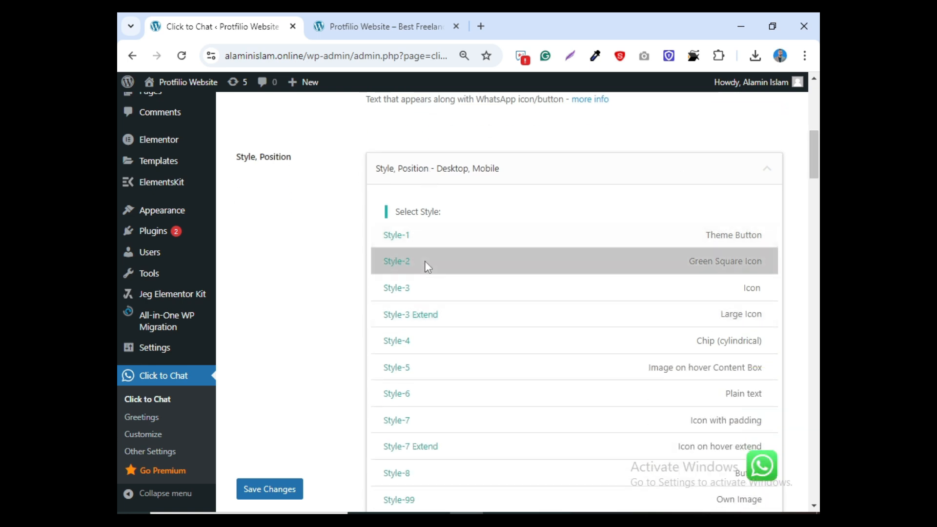
pyautogui.click(442, 289)
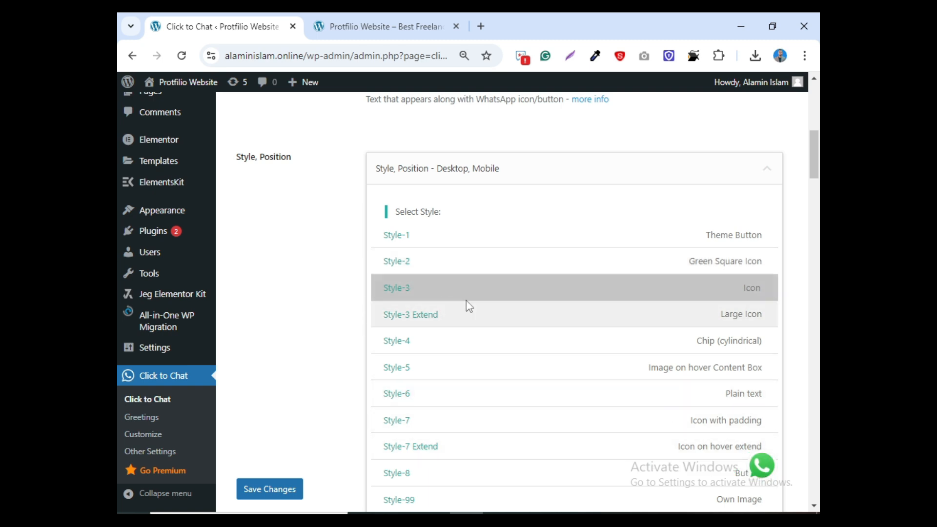
pyautogui.click(578, 315)
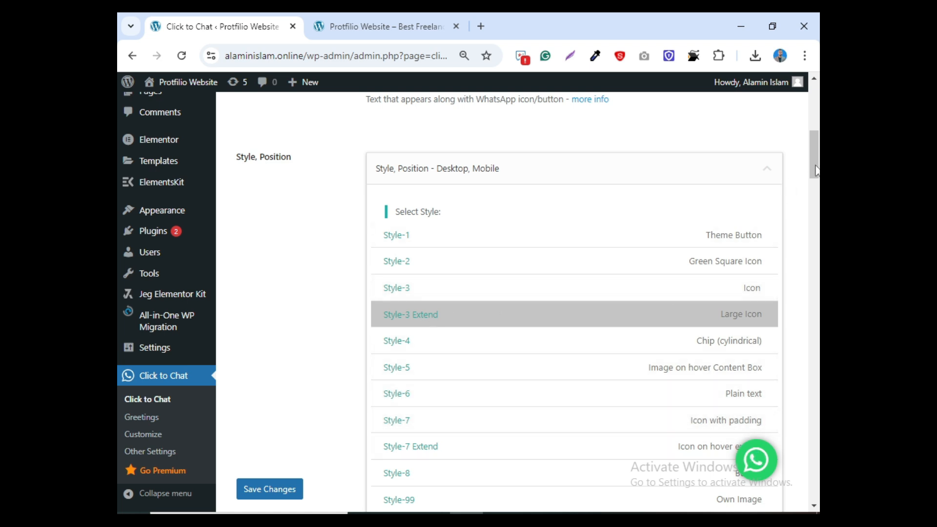
pyautogui.moveTo(816, 170); pyautogui.dragTo(817, 210)
pyautogui.click(683, 231)
pyautogui.click(787, 217)
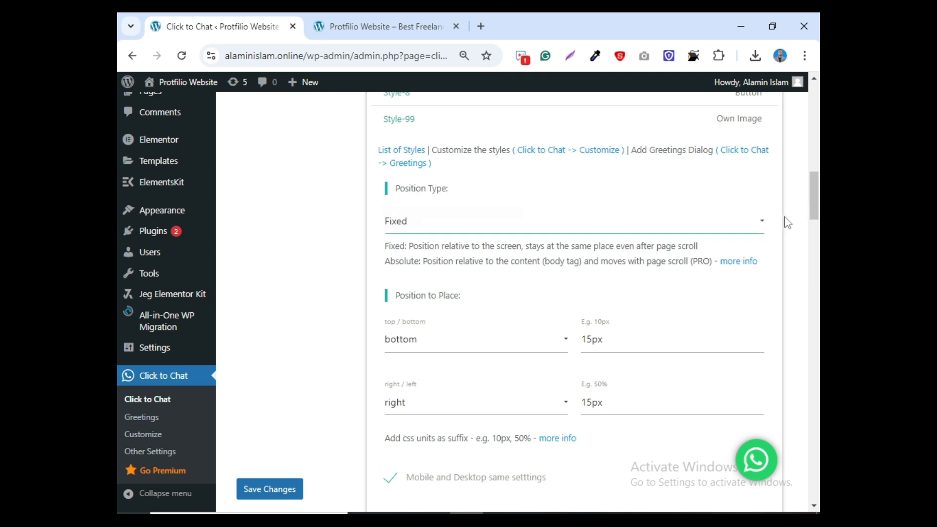
pyautogui.click(428, 351)
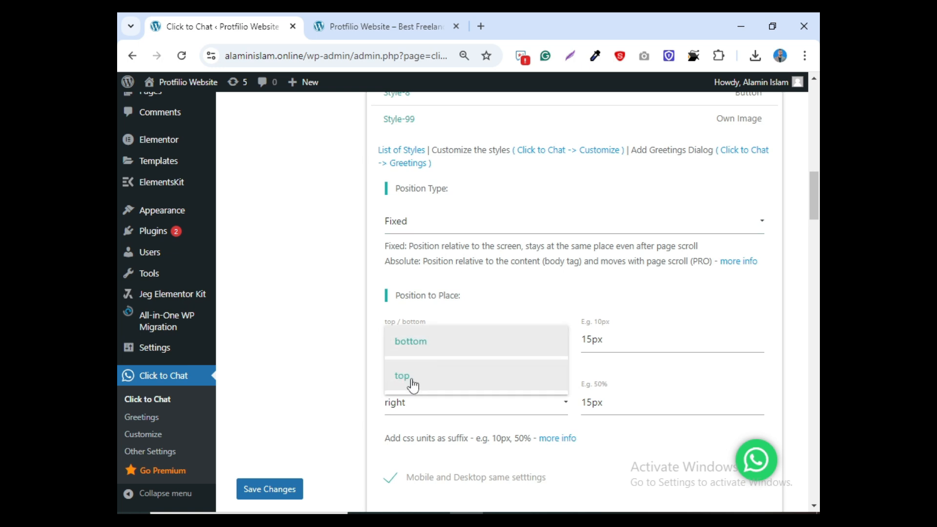
pyautogui.click(413, 383)
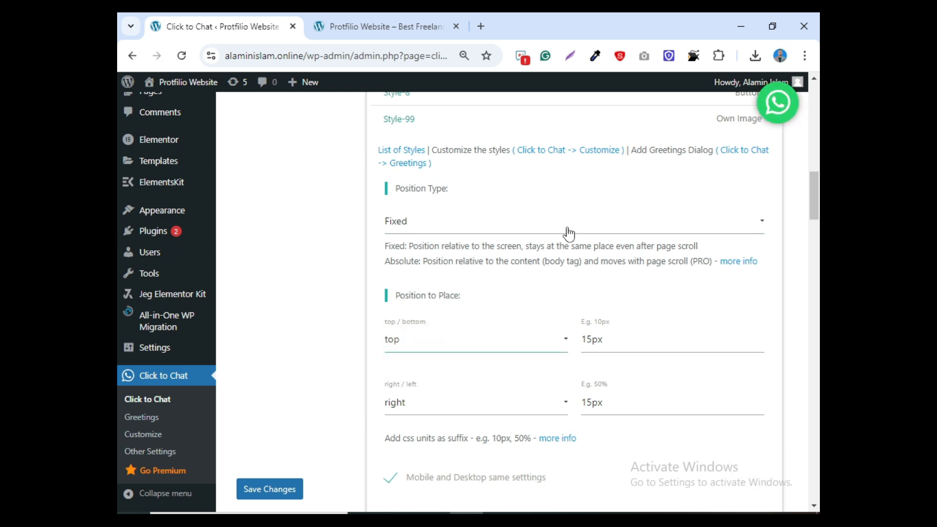
pyautogui.click(456, 348)
pyautogui.click(429, 349)
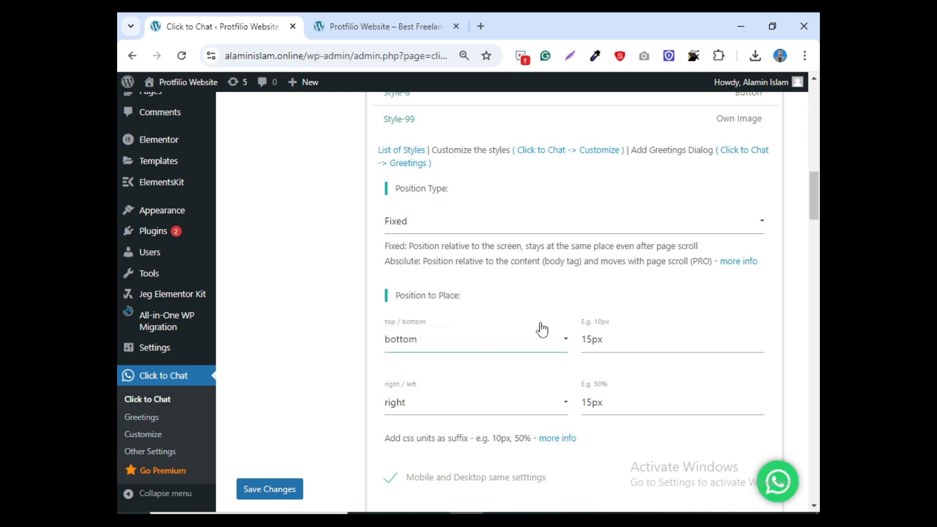
pyautogui.scroll(-3, 574, 303)
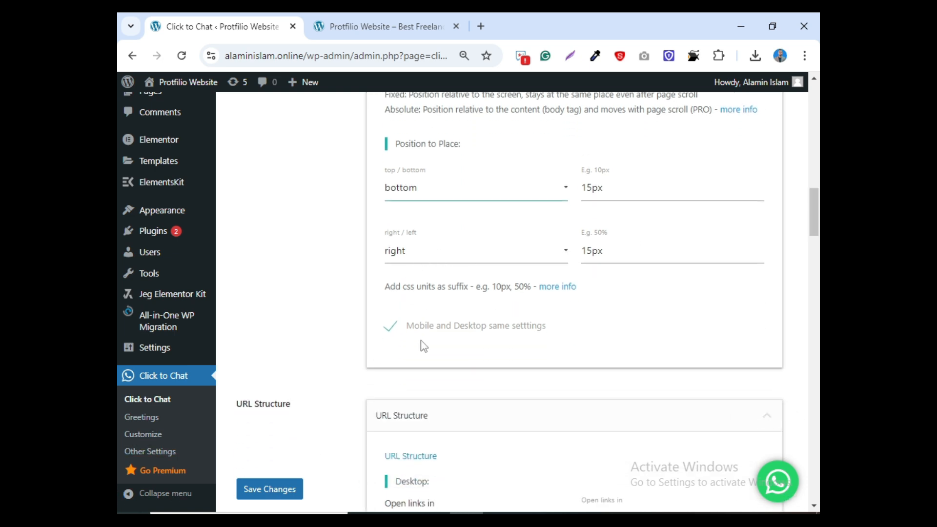
pyautogui.click(418, 253)
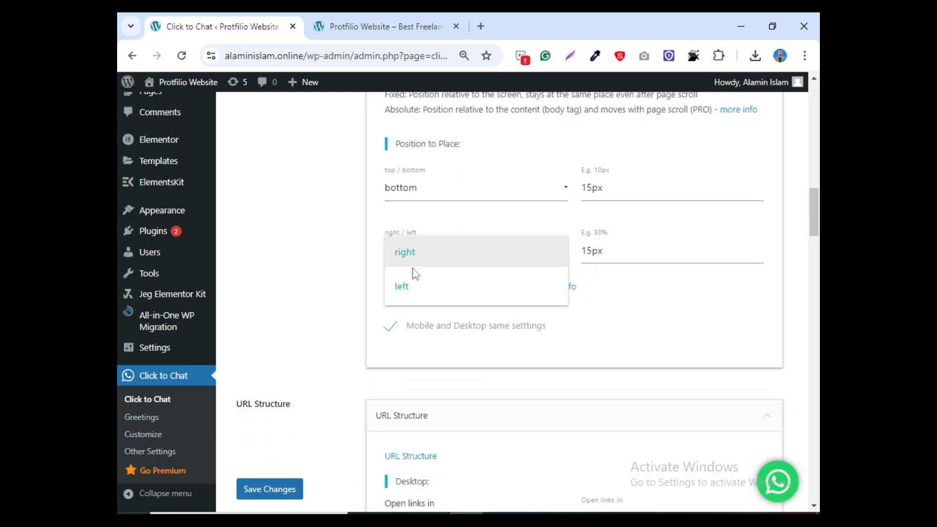
pyautogui.click(416, 287)
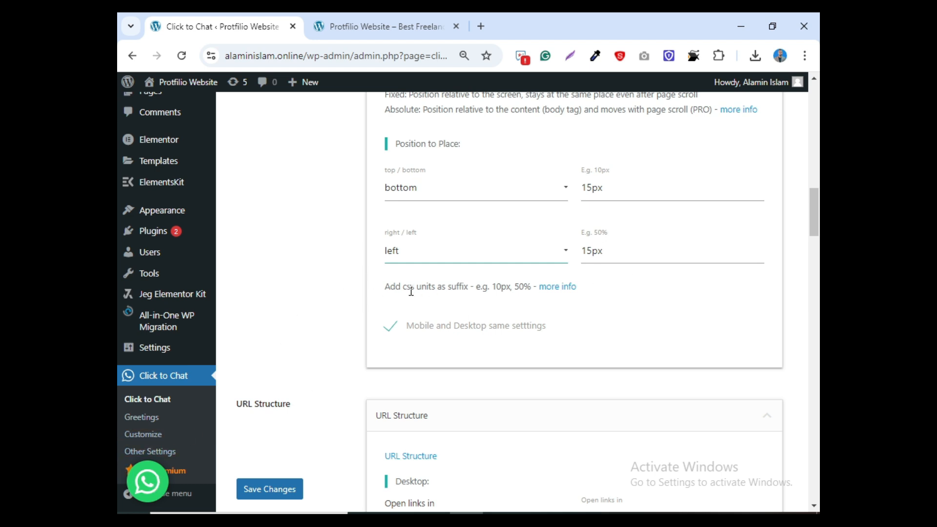
pyautogui.click(398, 256)
pyautogui.click(434, 266)
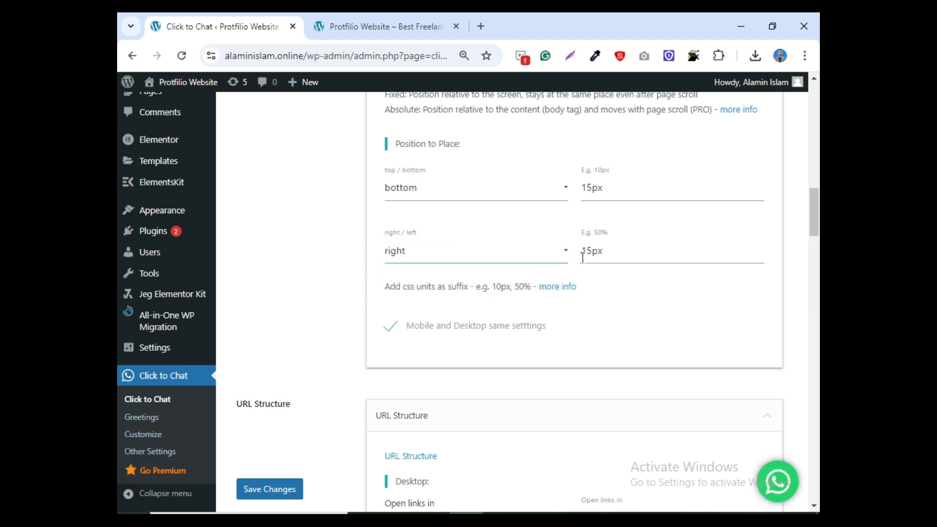
pyautogui.moveTo(592, 187); pyautogui.dragTo(584, 187)
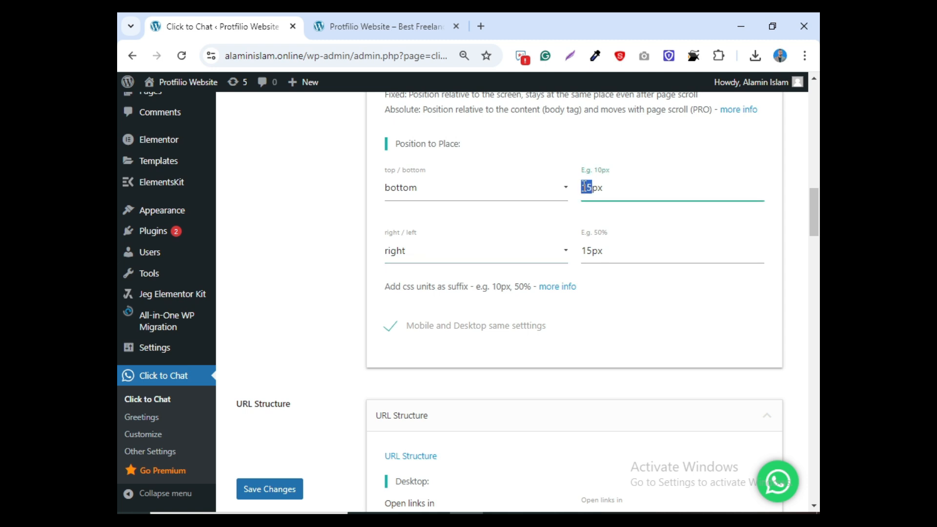
pyautogui.write('20')
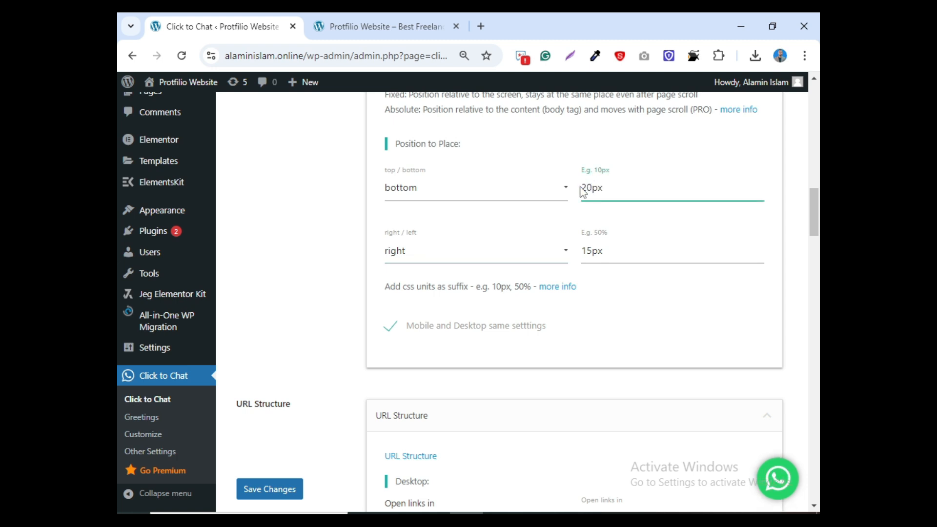
pyautogui.press('BackSpace')
pyautogui.write('15')
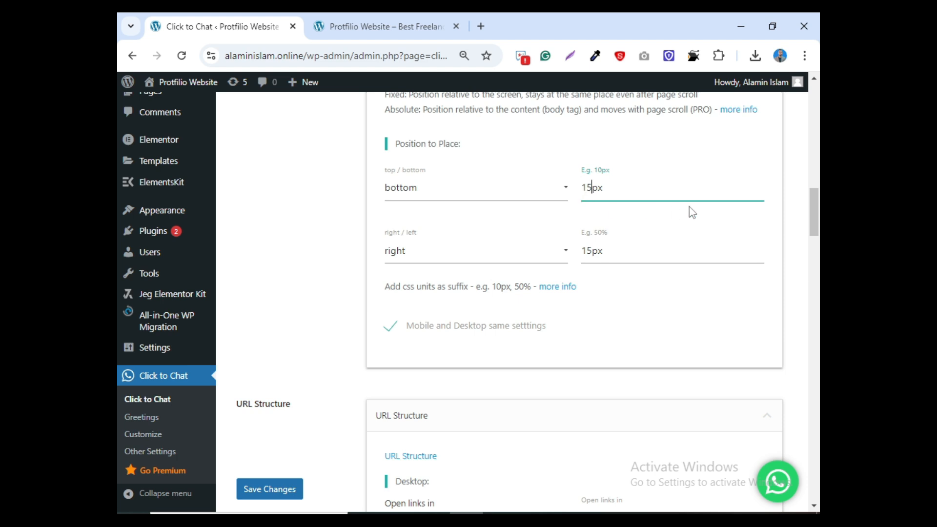
pyautogui.moveTo(815, 217); pyautogui.dragTo(819, 252)
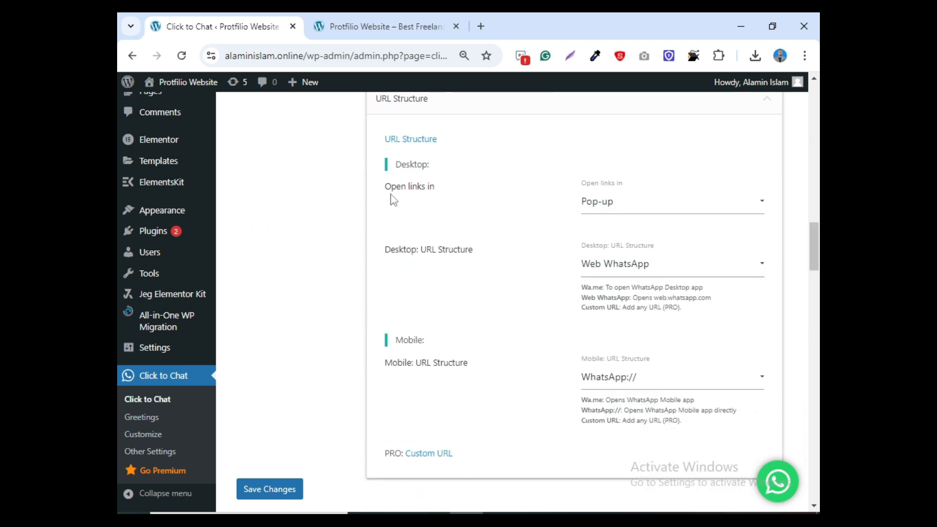
# - Set chat links to open in a New Tab
pyautogui.click(602, 208)
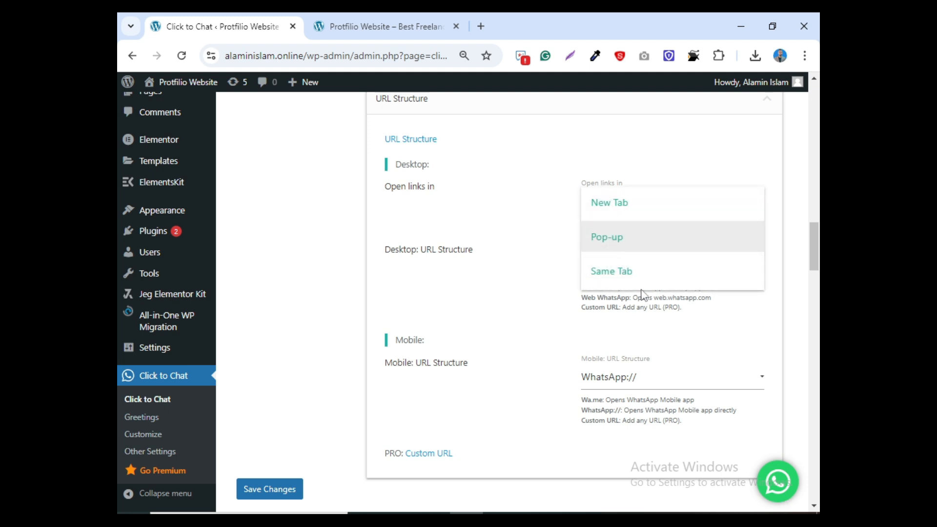
pyautogui.click(624, 210)
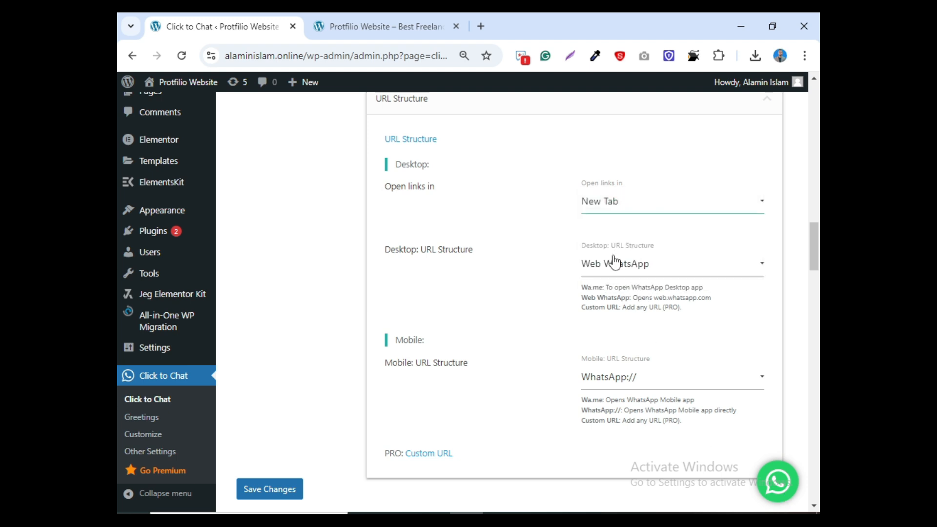
pyautogui.click(614, 210)
pyautogui.click(621, 201)
# - Set both Desktop and Mobile URL Structure to (Default) wa.me
pyautogui.click(614, 271)
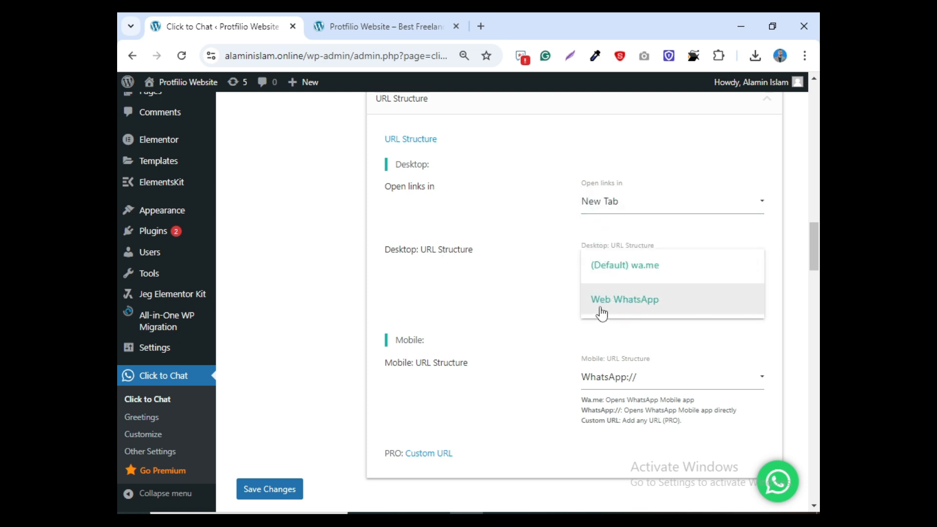
pyautogui.click(654, 279)
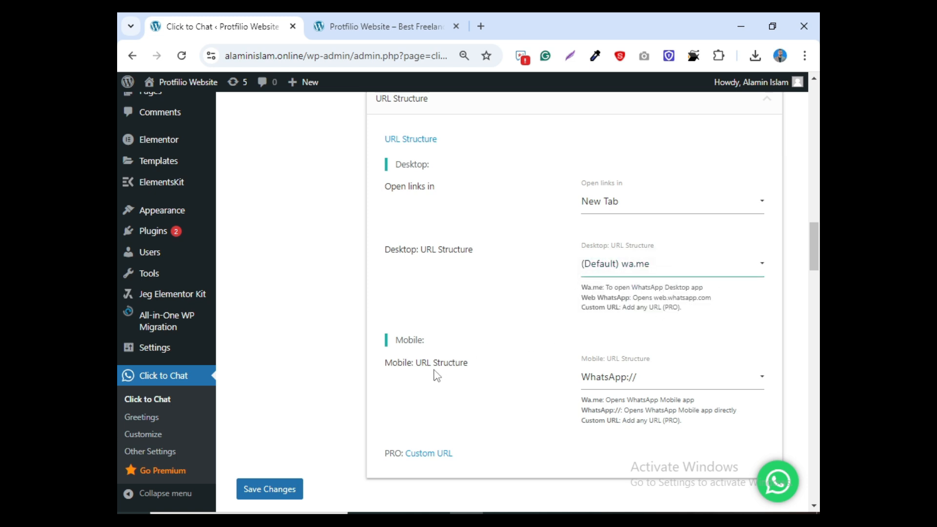
pyautogui.click(604, 389)
pyautogui.click(626, 392)
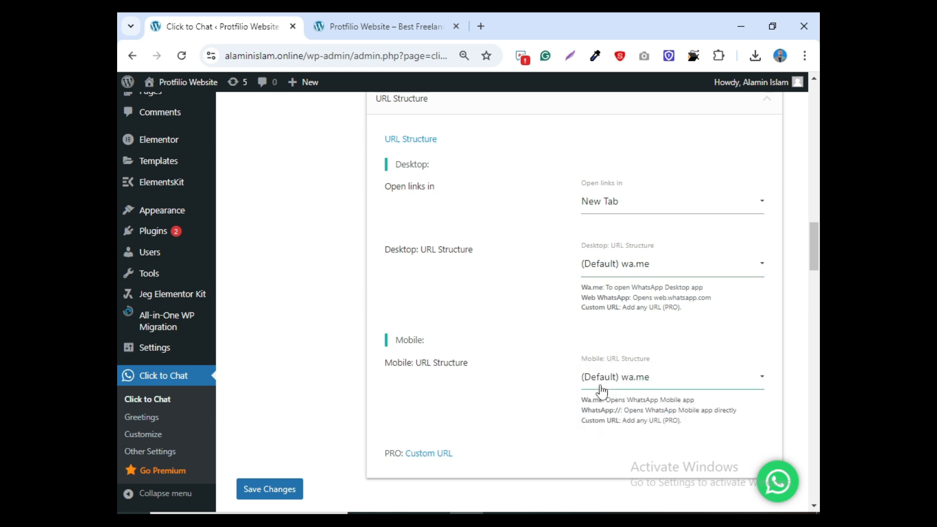
pyautogui.moveTo(816, 258); pyautogui.dragTo(817, 302)
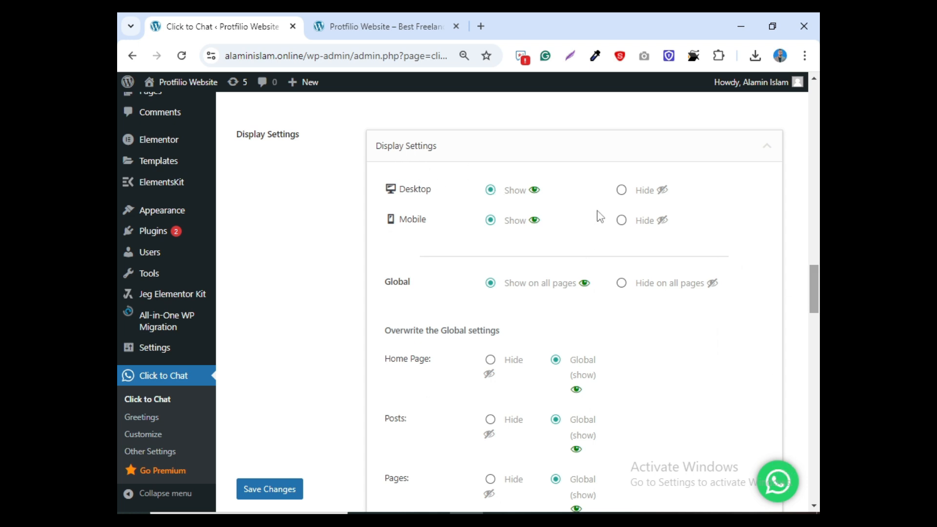
# - Keep the button shown on desktop and on all pages, with home and post overrides, then save
pyautogui.click(623, 191)
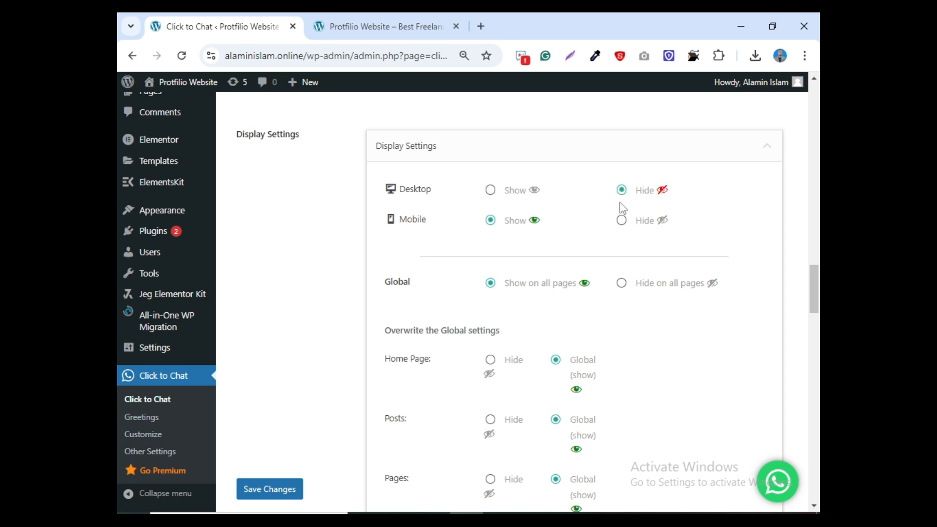
pyautogui.click(492, 193)
pyautogui.click(622, 287)
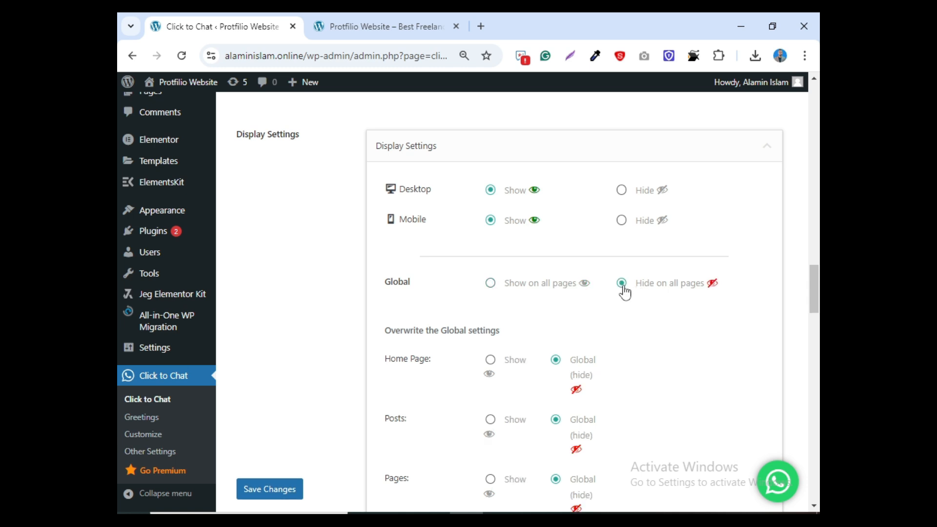
pyautogui.click(490, 361)
pyautogui.click(490, 421)
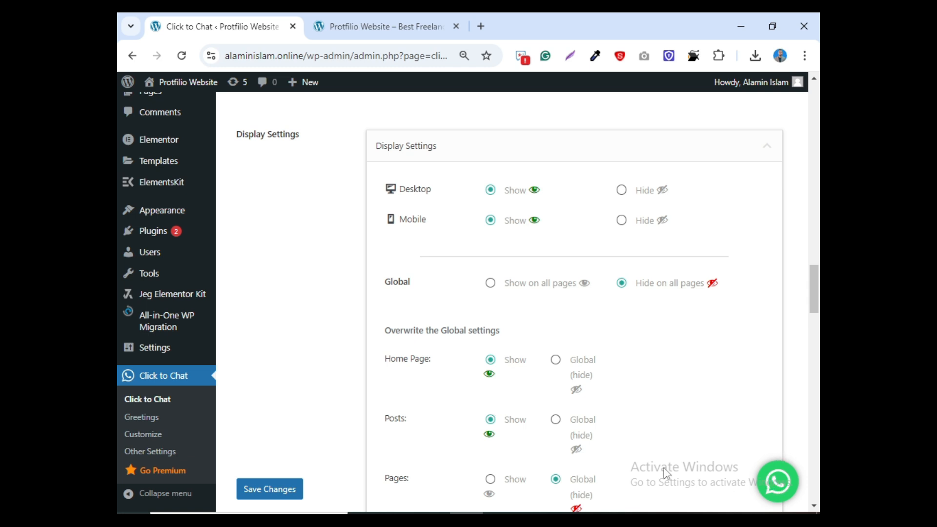
pyautogui.click(490, 284)
pyautogui.moveTo(816, 292); pyautogui.dragTo(816, 440)
pyautogui.click(274, 497)
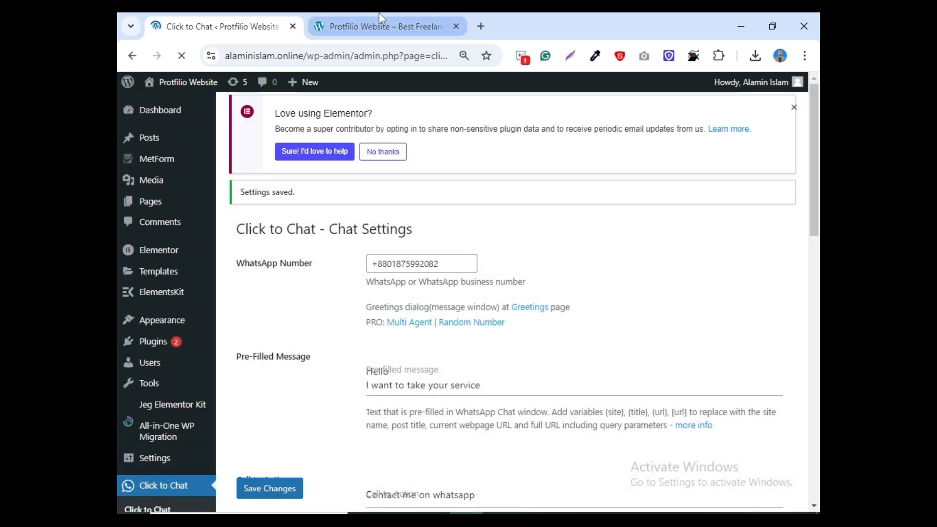
# - Reload the live site, click the floating WhatsApp button to open the pre-filled chat, then return to admin
pyautogui.click(379, 14)
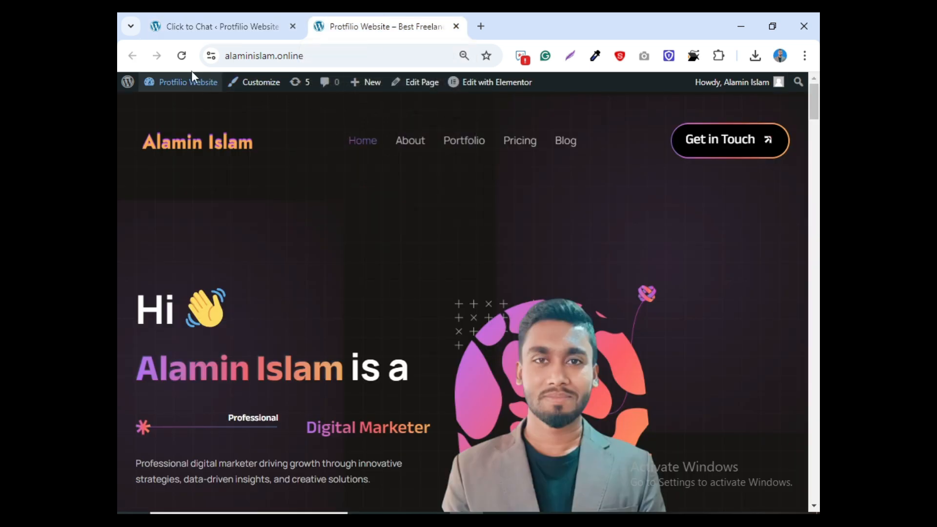
pyautogui.click(182, 55)
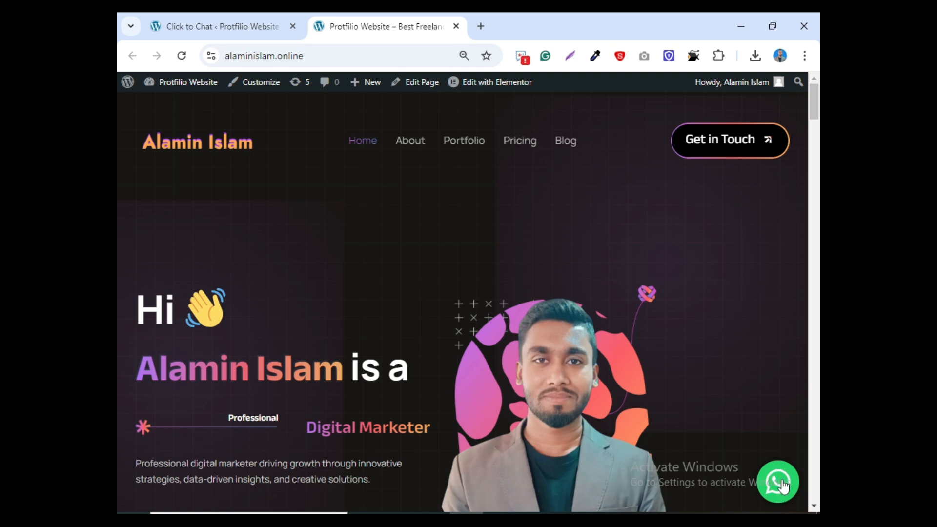
pyautogui.click(782, 486)
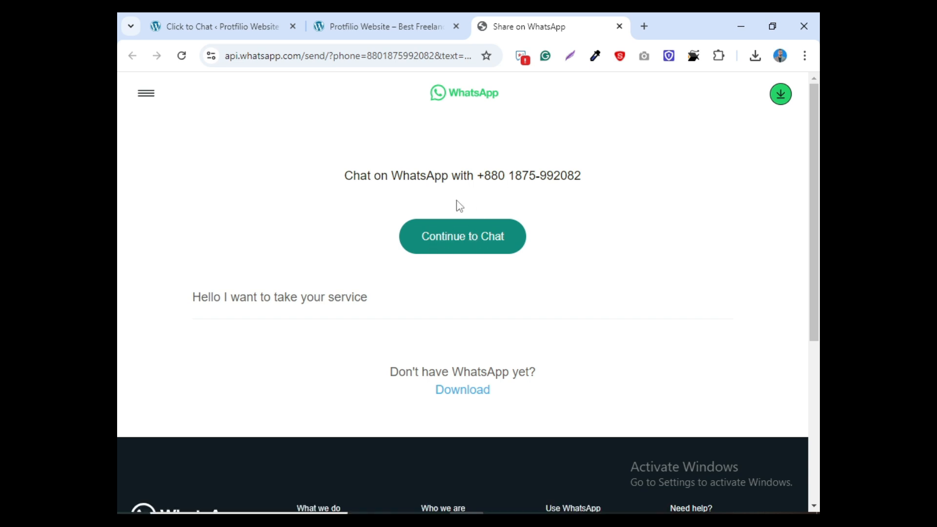
pyautogui.click(371, 18)
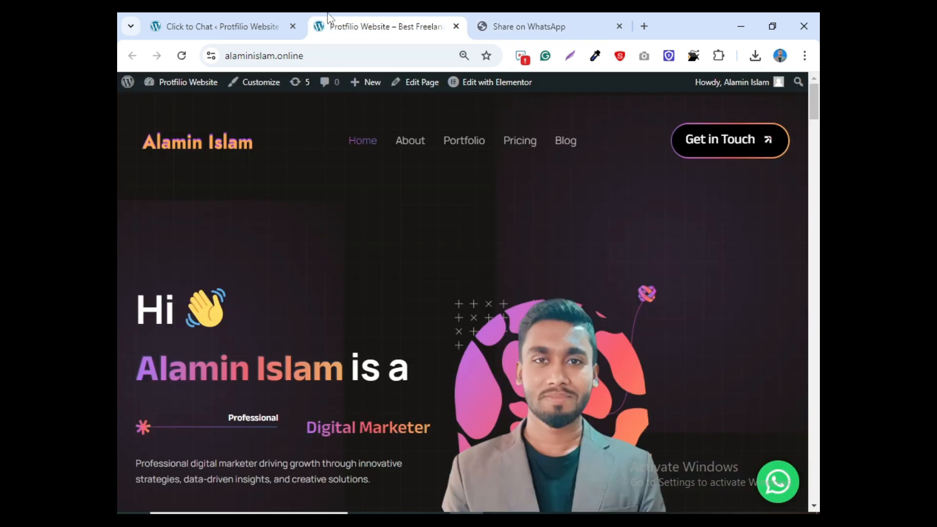
pyautogui.click(244, 27)
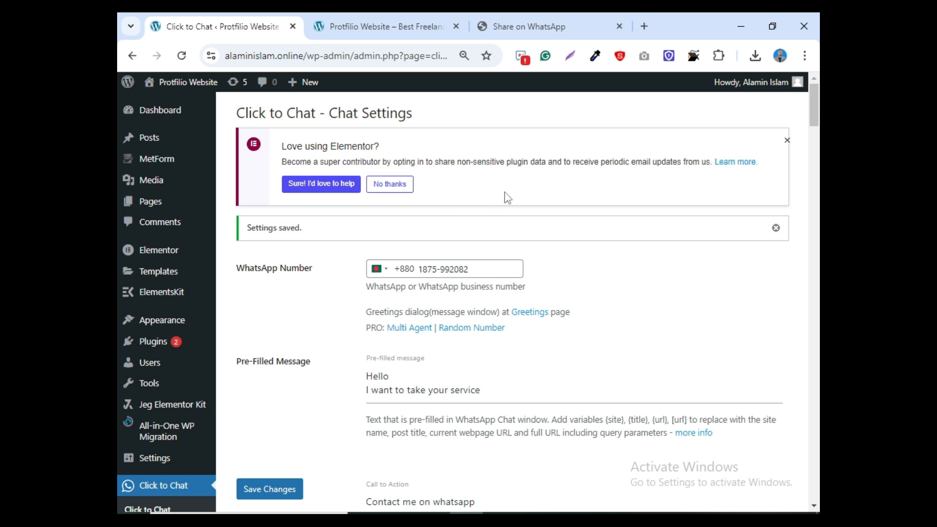